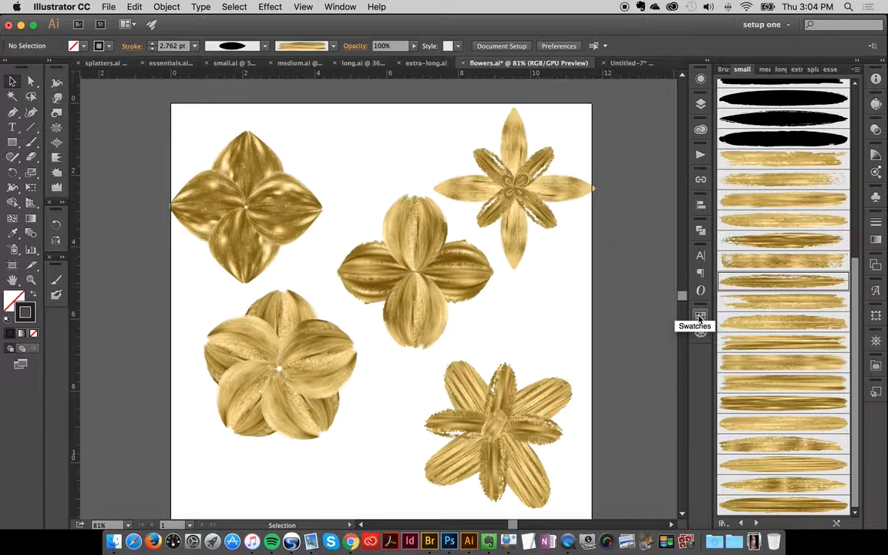
# Step: In the blank Untitled-7 document, paint a vertical stroke about 2 inches long with the gold 13-74 brush at 1 pt
pyautogui.click(625, 64)
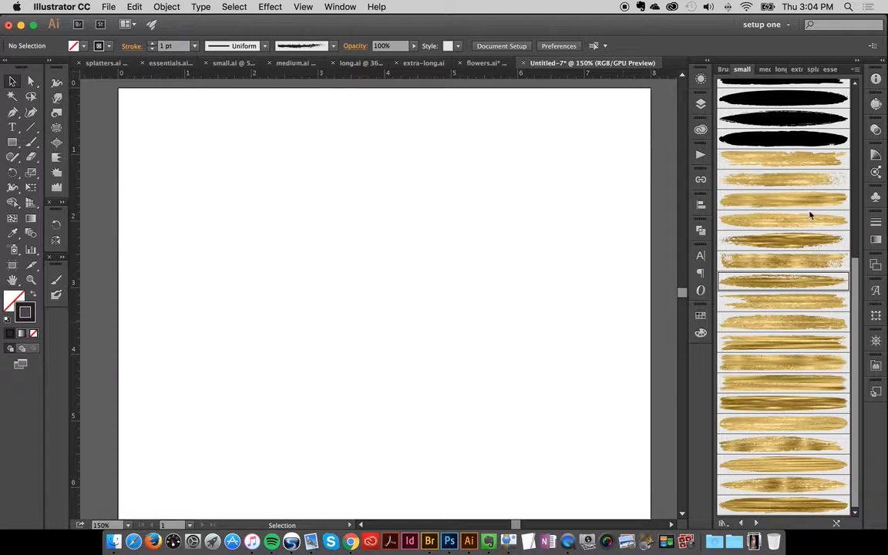
pyautogui.scroll(10, 788, 226)
pyautogui.scroll(-10, 787, 226)
pyautogui.click(764, 404)
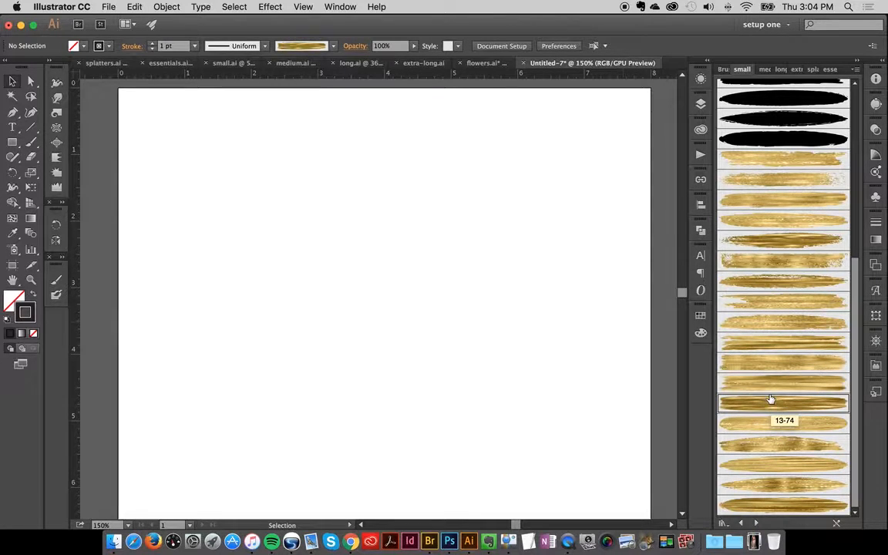
pyautogui.click(31, 142)
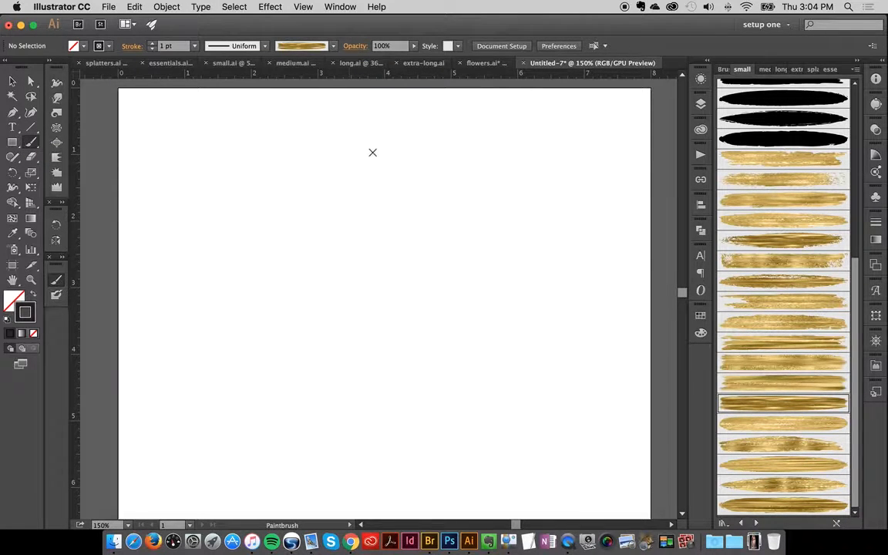
pyautogui.moveTo(373, 152)
pyautogui.mouseDown()
pyautogui.moveTo(372, 281)
pyautogui.moveTo(381, 291)
pyautogui.mouseUp()
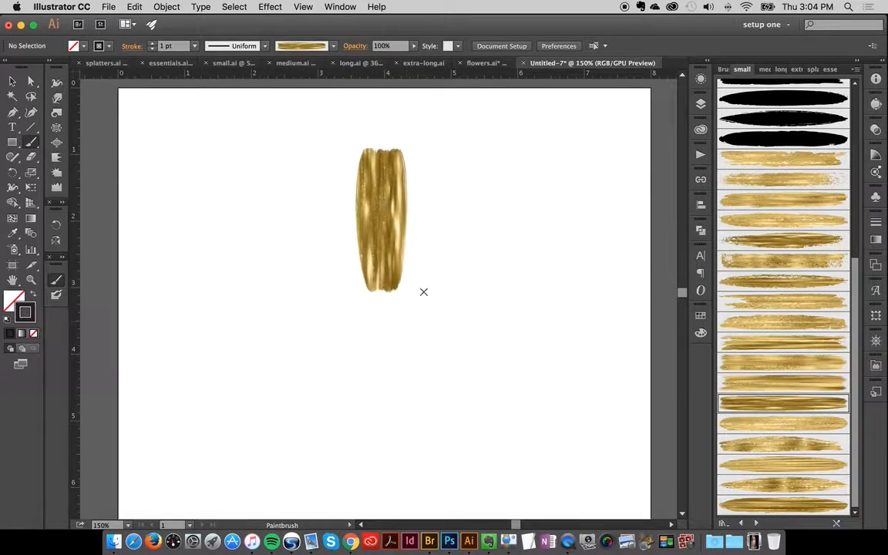
pyautogui.press('super+z')
pyautogui.moveTo(380, 155)
pyautogui.mouseDown()
pyautogui.moveTo(373, 275)
pyautogui.moveTo(381, 297)
pyautogui.mouseUp()
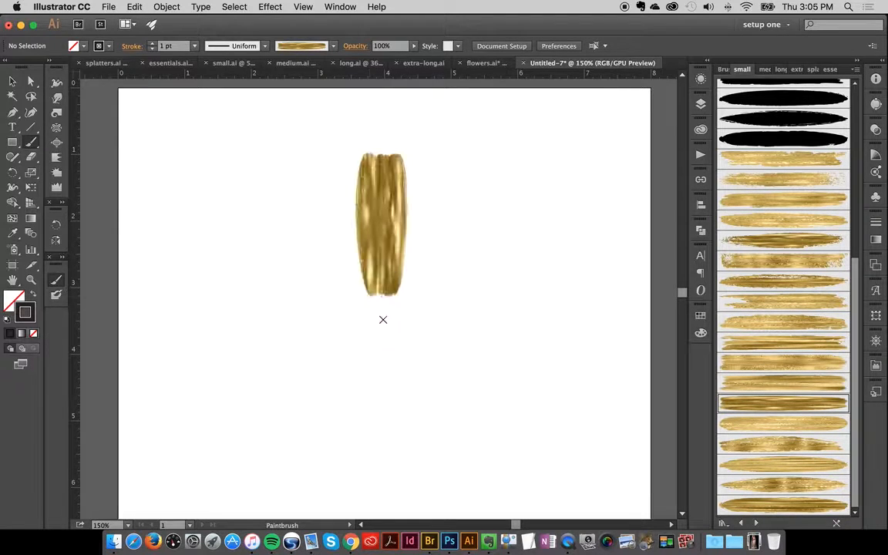
pyautogui.click(12, 81)
pyautogui.click(285, 232)
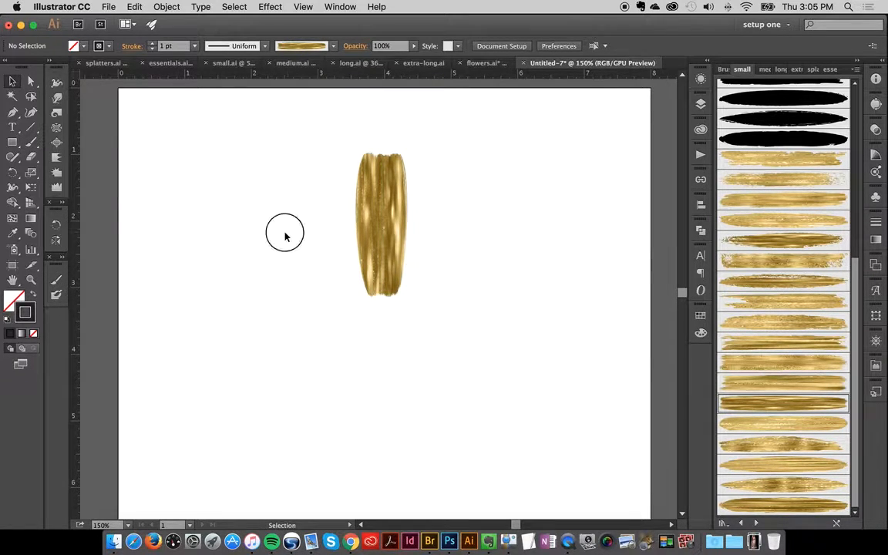
# Step: Shape the gold stroke into a petal with the Width tool, widening its middle and narrowing its upper end
pyautogui.moveTo(263, 217); pyautogui.dragTo(480, 293)
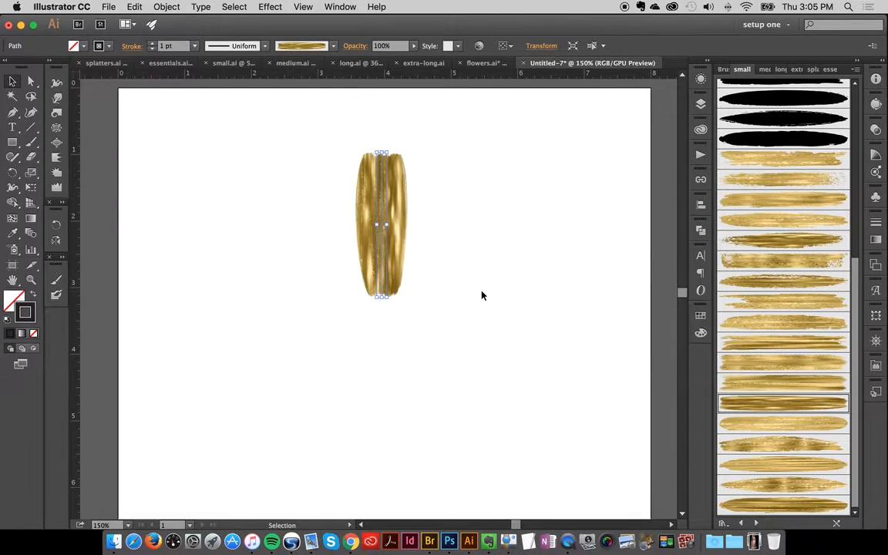
pyautogui.click(11, 189)
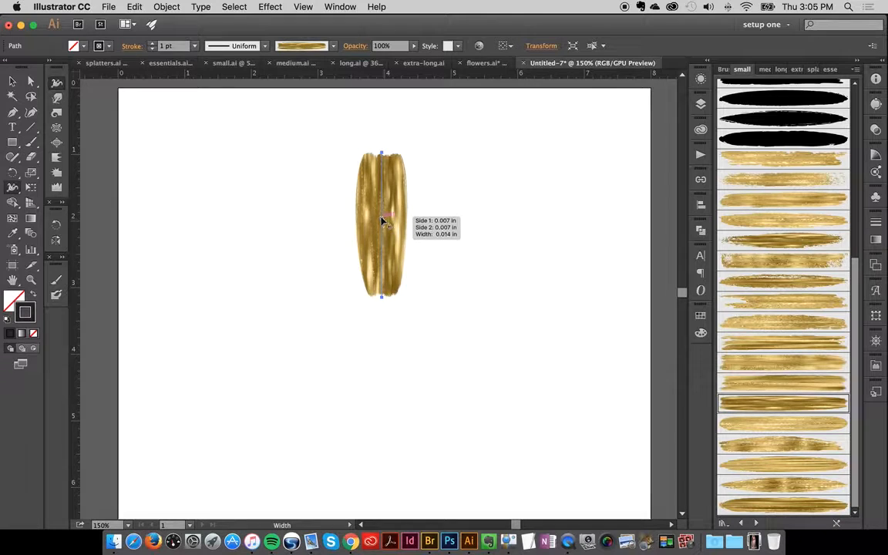
pyautogui.moveTo(383, 223); pyautogui.dragTo(432, 225)
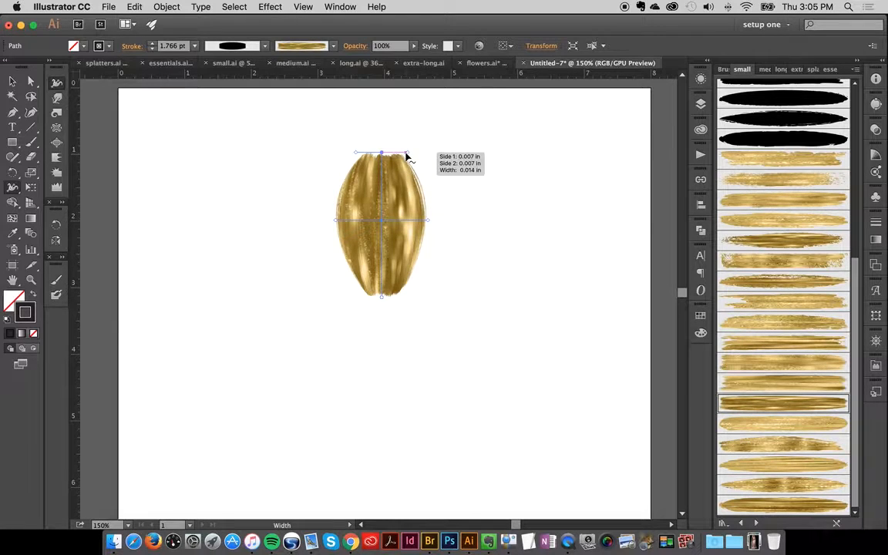
pyautogui.moveTo(407, 157); pyautogui.dragTo(393, 153)
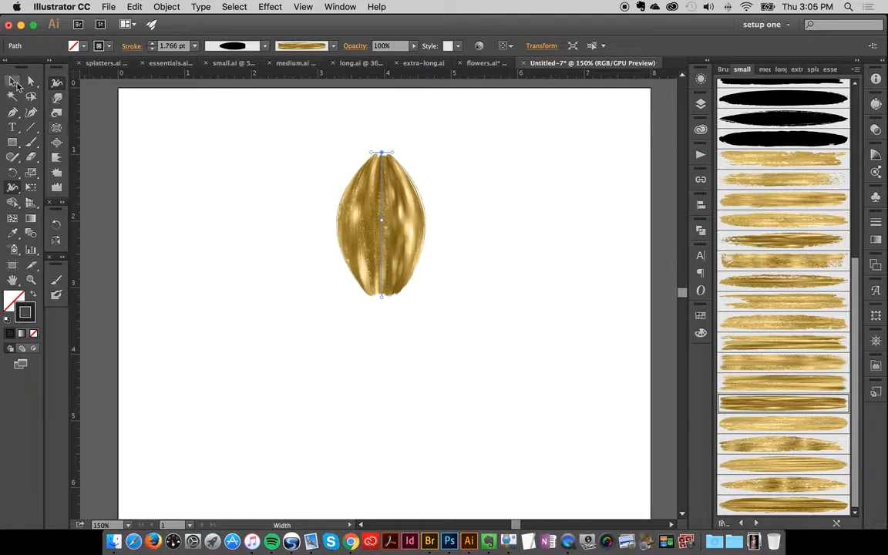
pyautogui.click(15, 82)
pyautogui.click(281, 233)
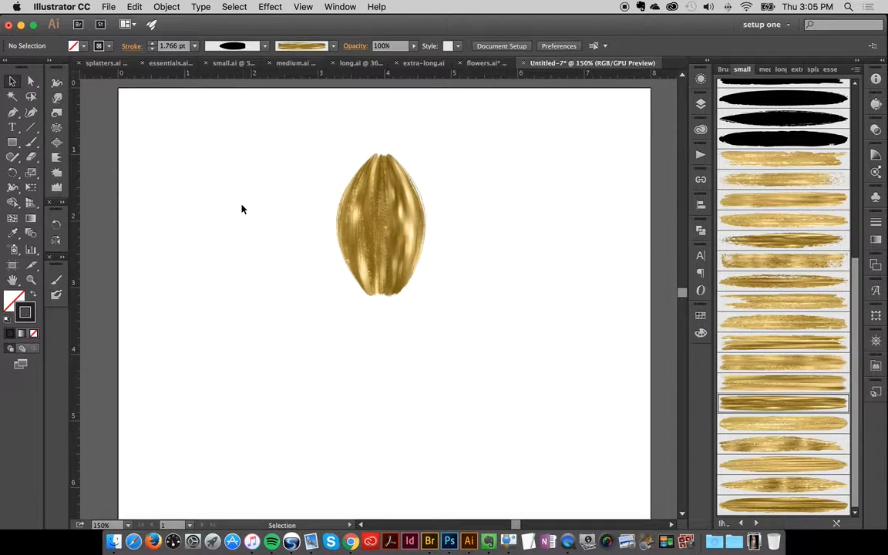
# Step: Save the petal stroke's shape as a variable width profile named "petal"
pyautogui.moveTo(224, 153)
pyautogui.mouseDown()
pyautogui.moveTo(347, 236)
pyautogui.moveTo(394, 252)
pyautogui.mouseUp()
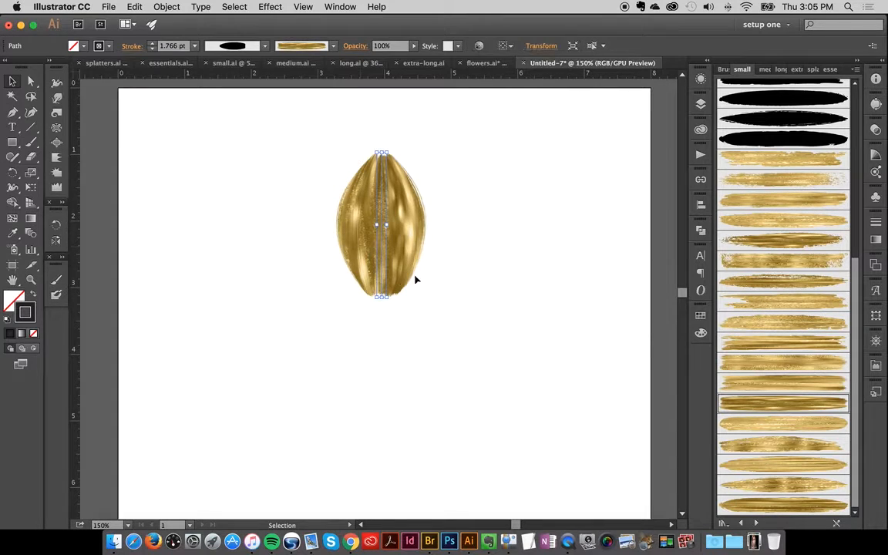
pyautogui.click(243, 47)
pyautogui.click(227, 197)
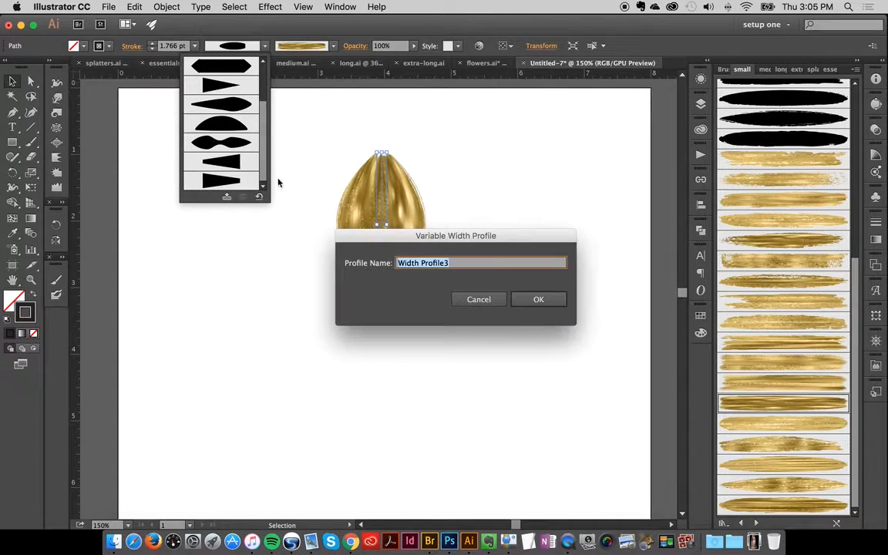
pyautogui.write('petal')
pyautogui.press('Return')
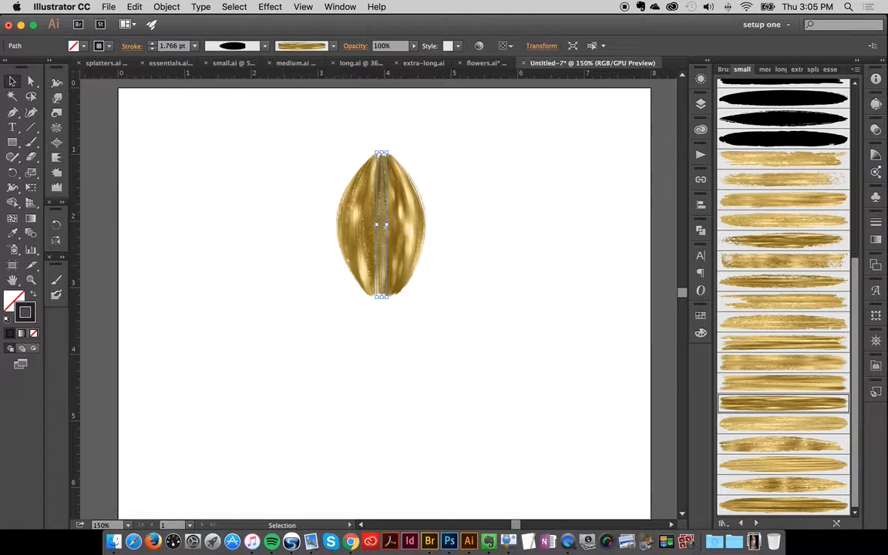
# Step: Create a copy of the petal rotated 90° around its lower end point
pyautogui.click(475, 232)
pyautogui.moveTo(243, 145); pyautogui.dragTo(514, 316)
pyautogui.click(527, 298)
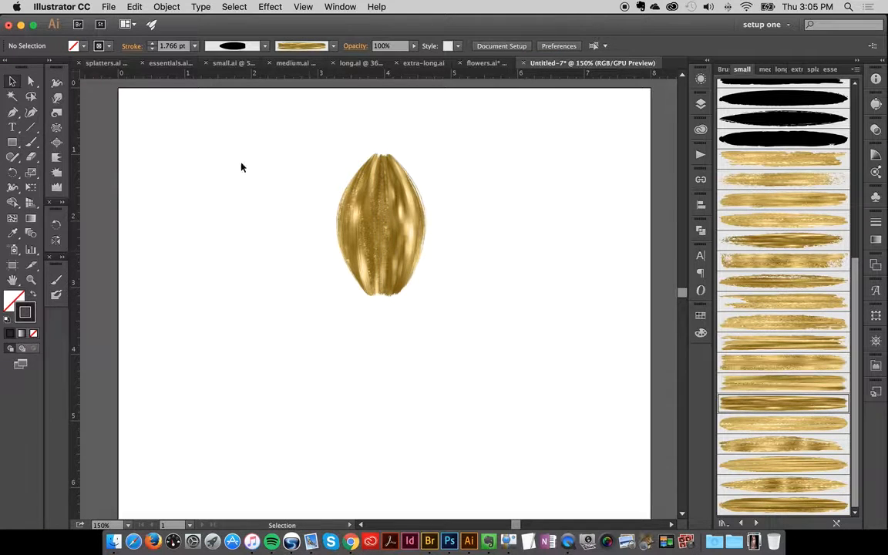
pyautogui.moveTo(241, 167); pyautogui.dragTo(469, 317)
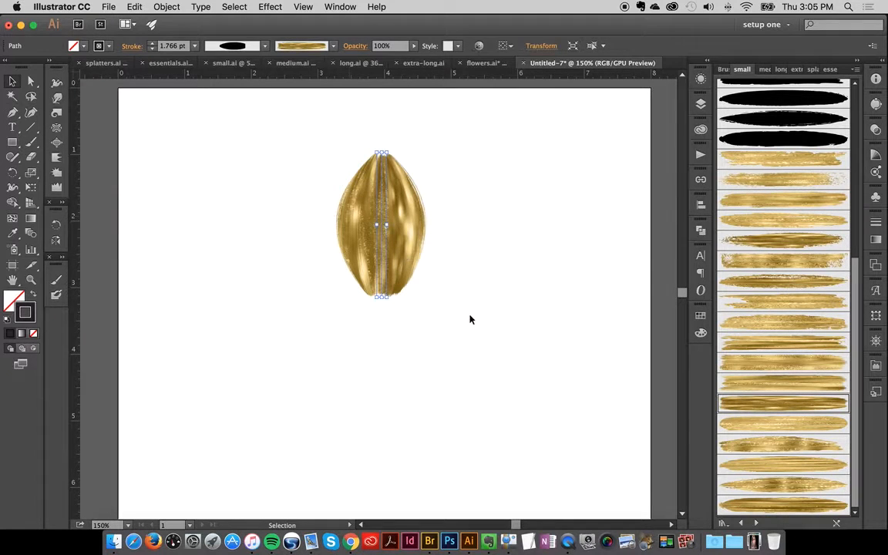
pyautogui.click(13, 175)
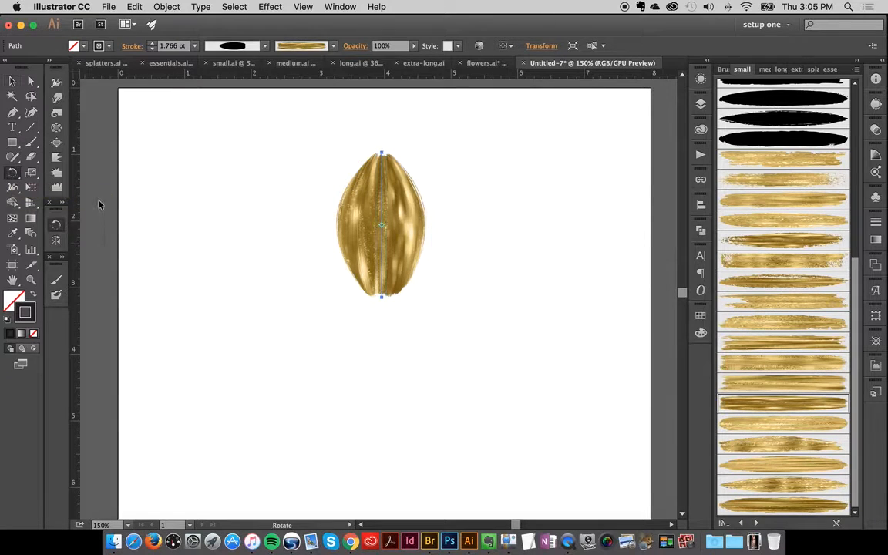
pyautogui.keyDown('alt'); pyautogui.click(382, 297); pyautogui.keyUp('alt')
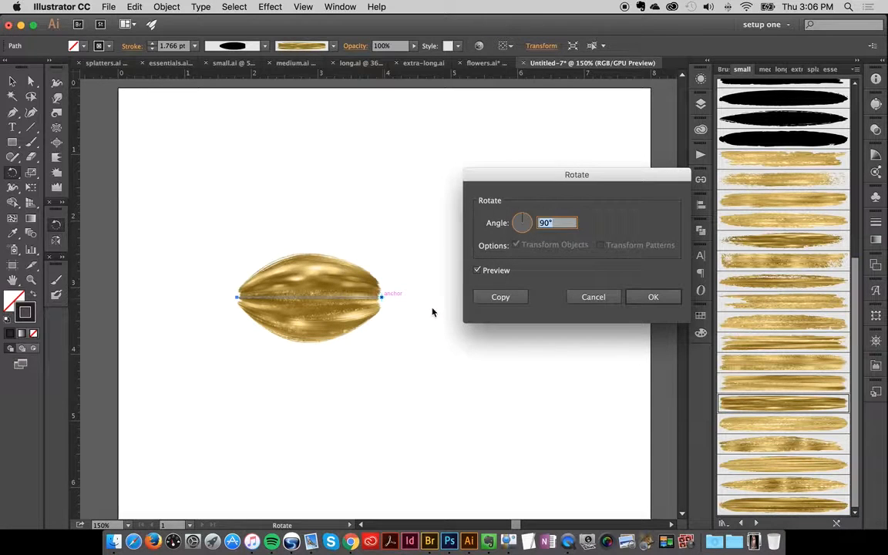
pyautogui.click(498, 298)
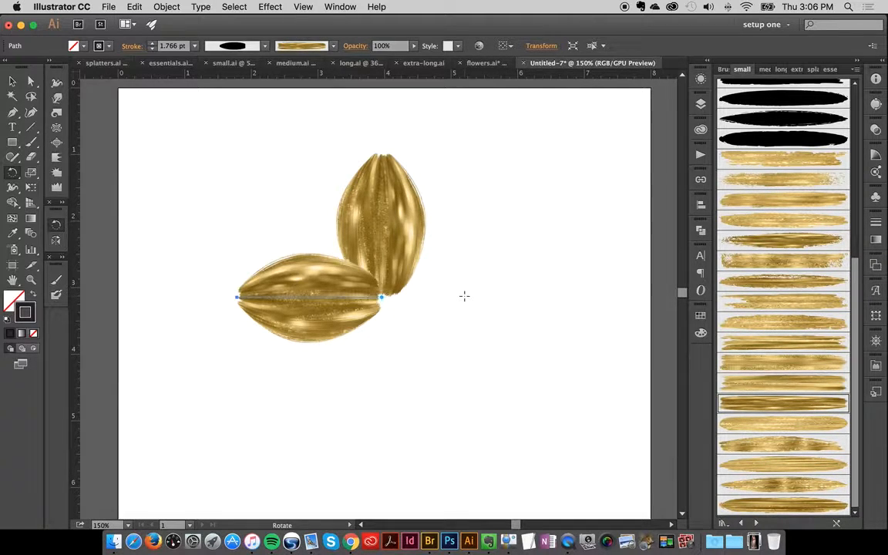
# Step: Repeat the rotated copy two more times to complete the four-petal flower, and deselect it
pyautogui.press('super+d')
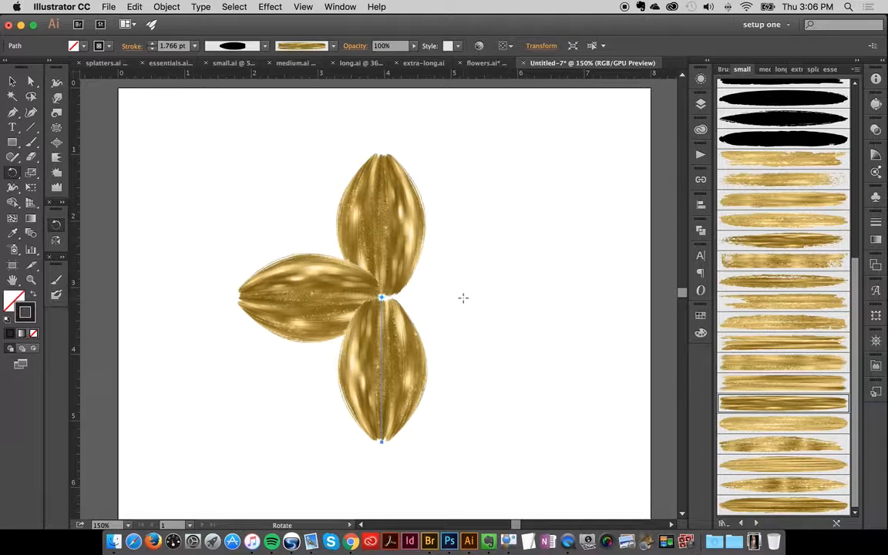
pyautogui.press('super+d')
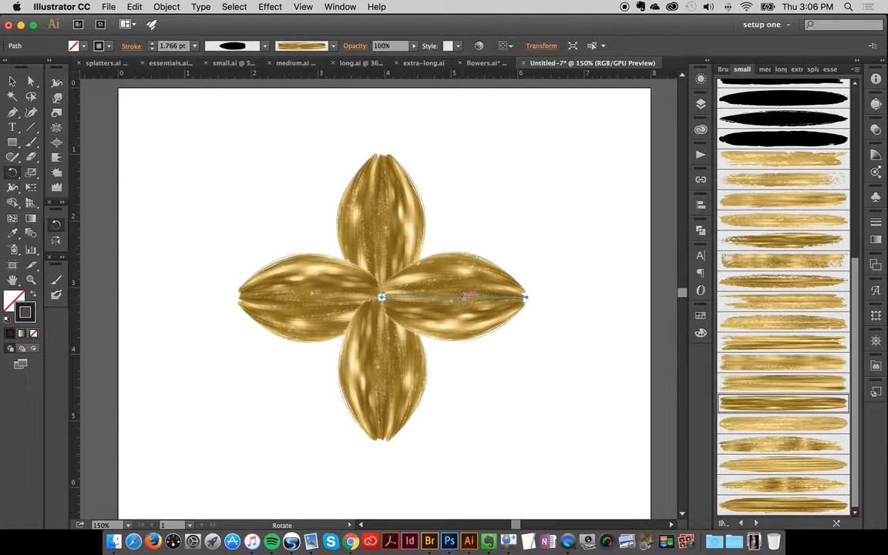
pyautogui.click(12, 80)
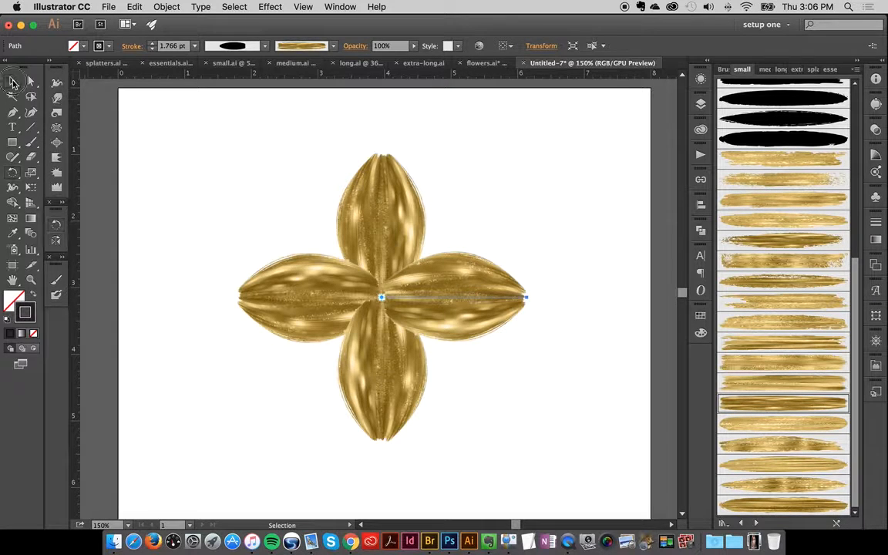
pyautogui.click(185, 164)
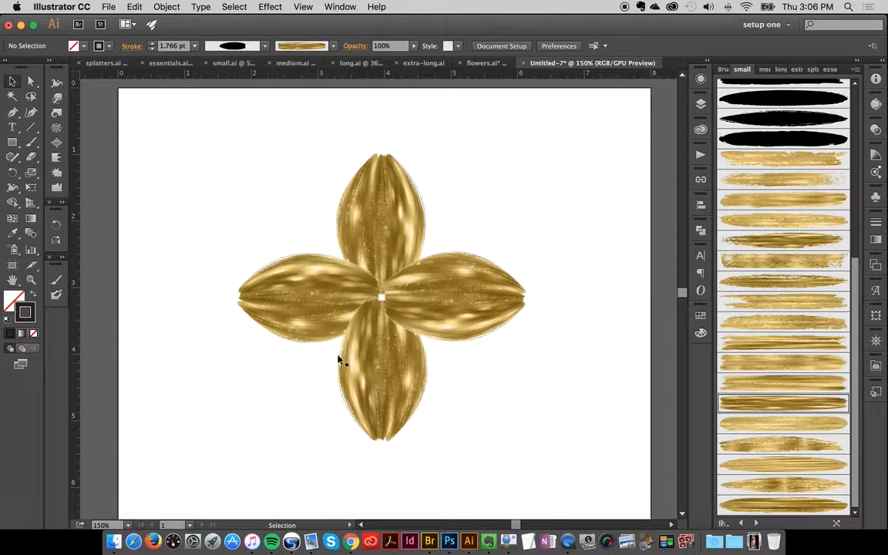
# Step: Paint a diagonal 1 pt stroke with a lighter gold brush from the flower's center outward between the upper and right petals
pyautogui.click(31, 142)
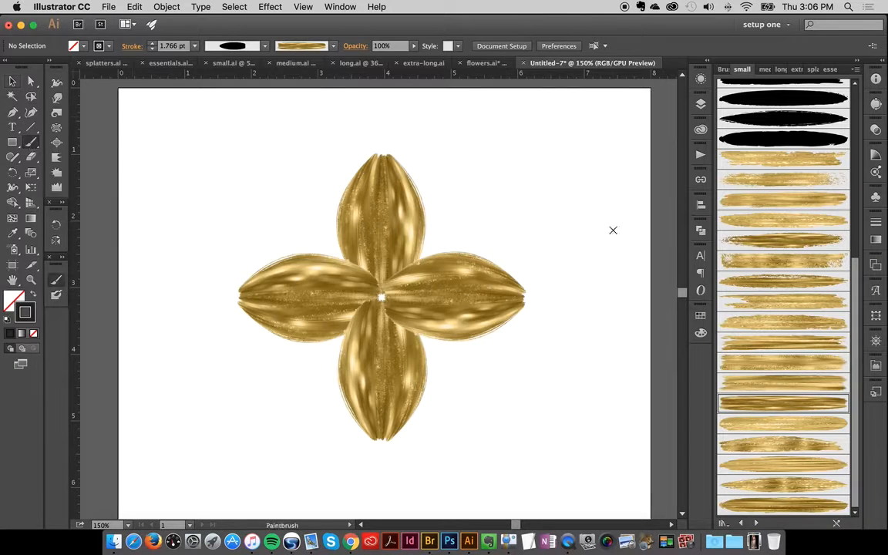
pyautogui.scroll(3, 854, 295)
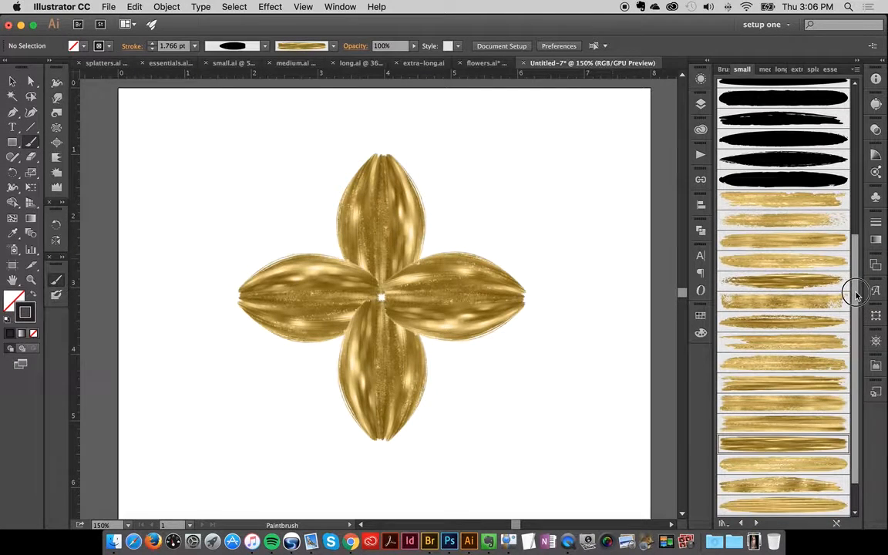
pyautogui.click(759, 238)
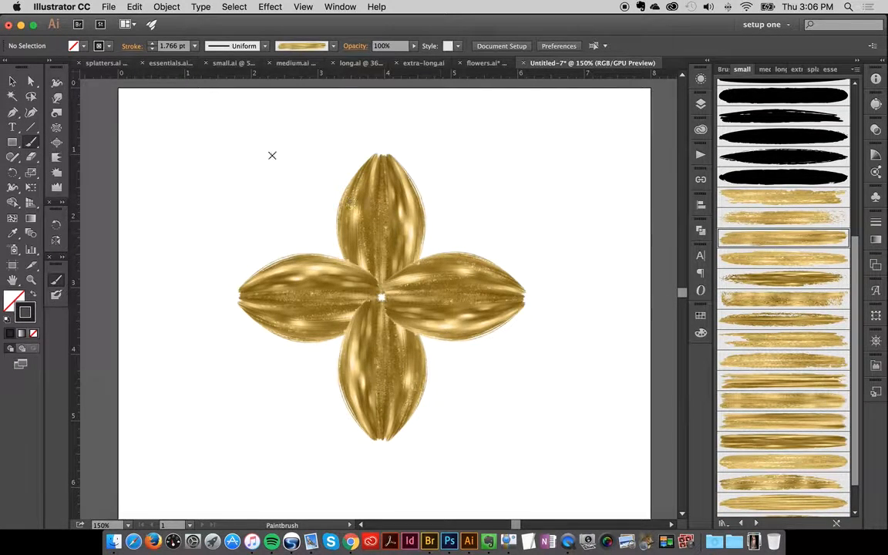
pyautogui.moveTo(378, 295); pyautogui.dragTo(472, 202)
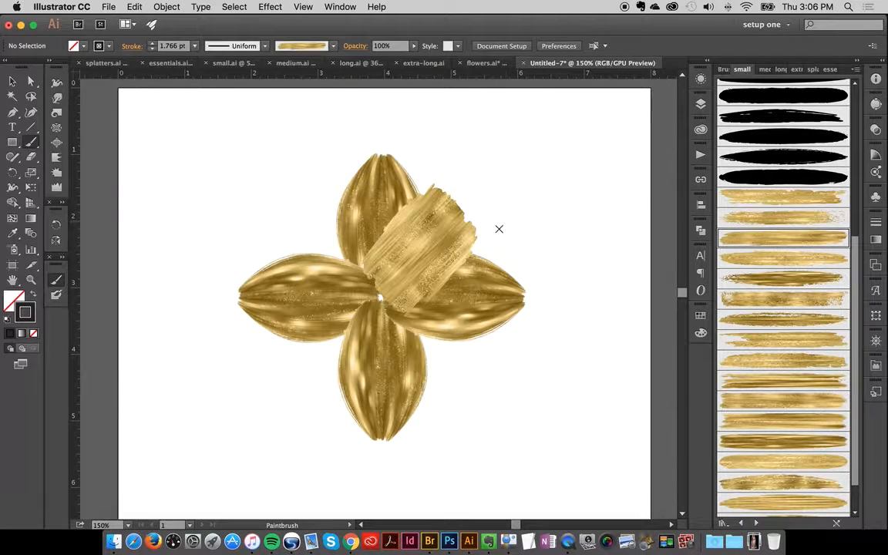
pyautogui.press('super+z')
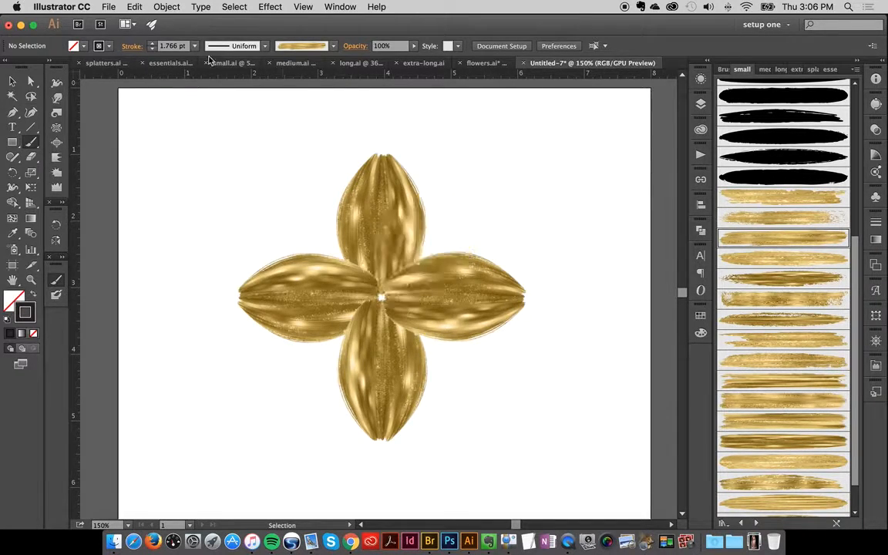
pyautogui.click(196, 46)
pyautogui.click(210, 100)
pyautogui.moveTo(375, 289); pyautogui.dragTo(467, 220)
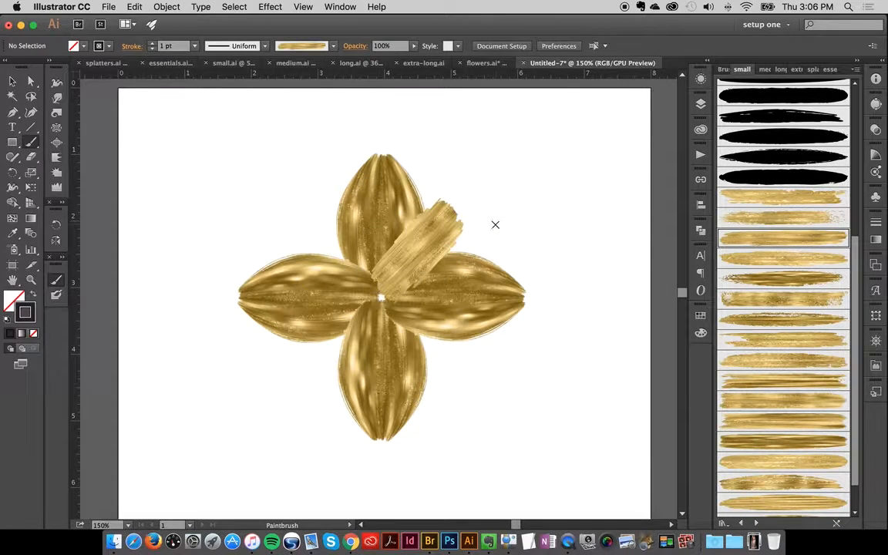
# Step: Widen the middle of the light diagonal stroke with the Width tool and taper its outer end to a point
pyautogui.press('v')
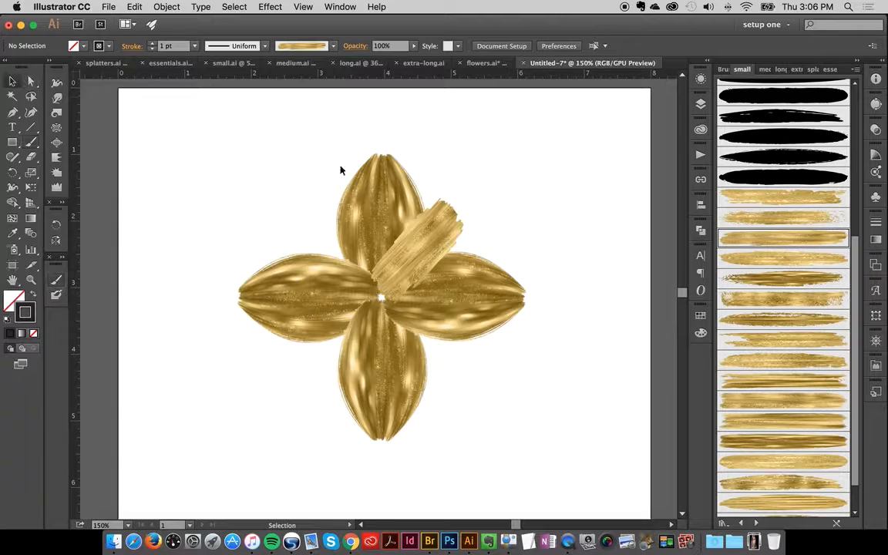
pyautogui.click(430, 245)
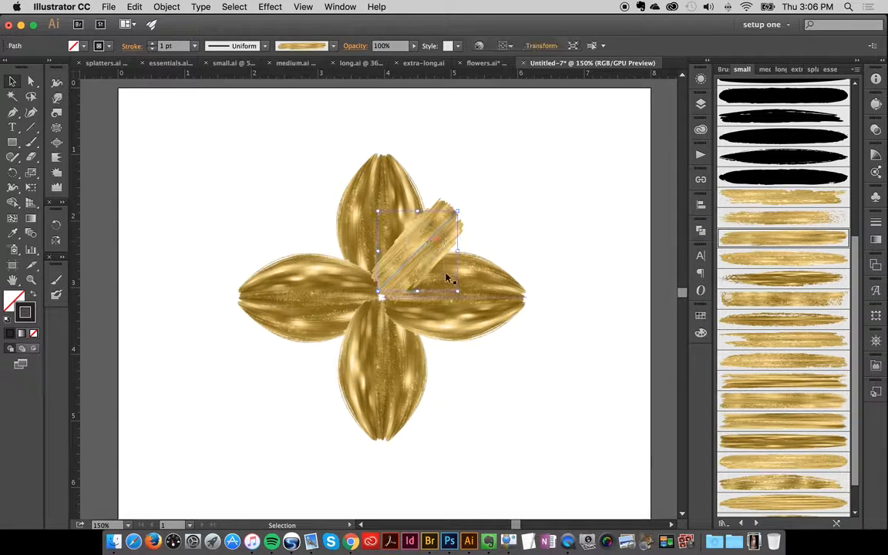
pyautogui.click(12, 189)
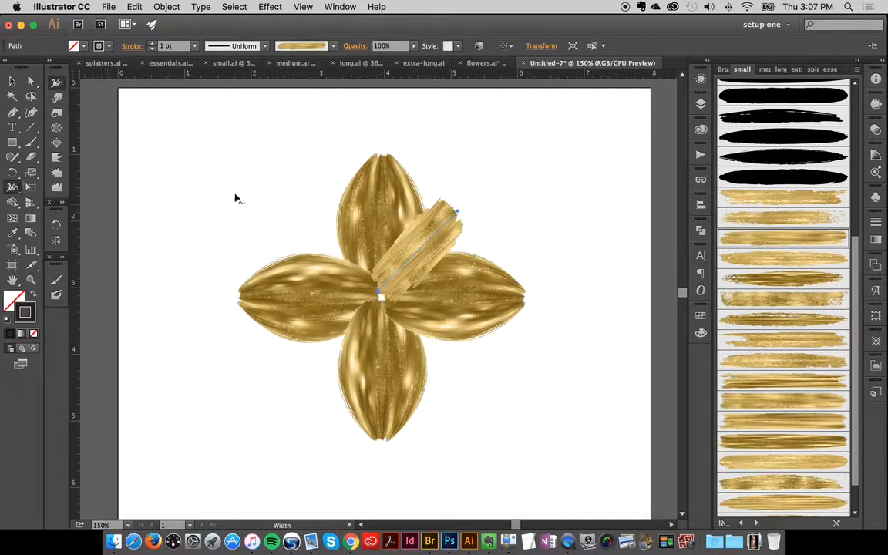
pyautogui.moveTo(422, 252); pyautogui.dragTo(444, 273)
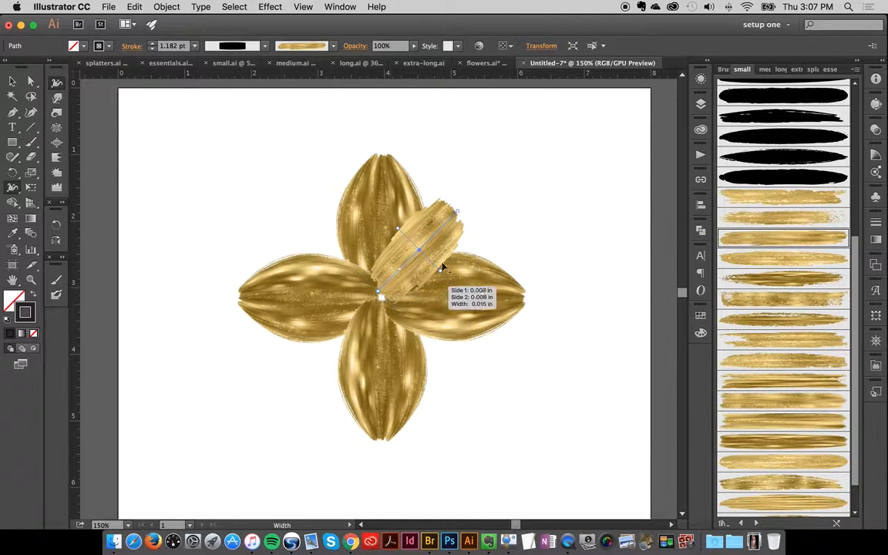
pyautogui.moveTo(471, 222); pyautogui.dragTo(462, 219)
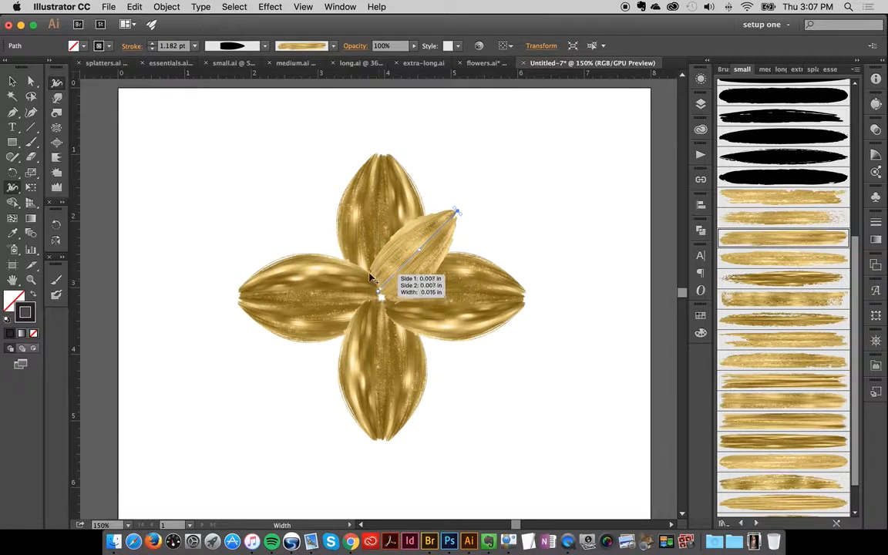
# Step: Taper the light petal's inner end near the flower's center to a point with the Width tool
pyautogui.moveTo(362, 274); pyautogui.dragTo(377, 292)
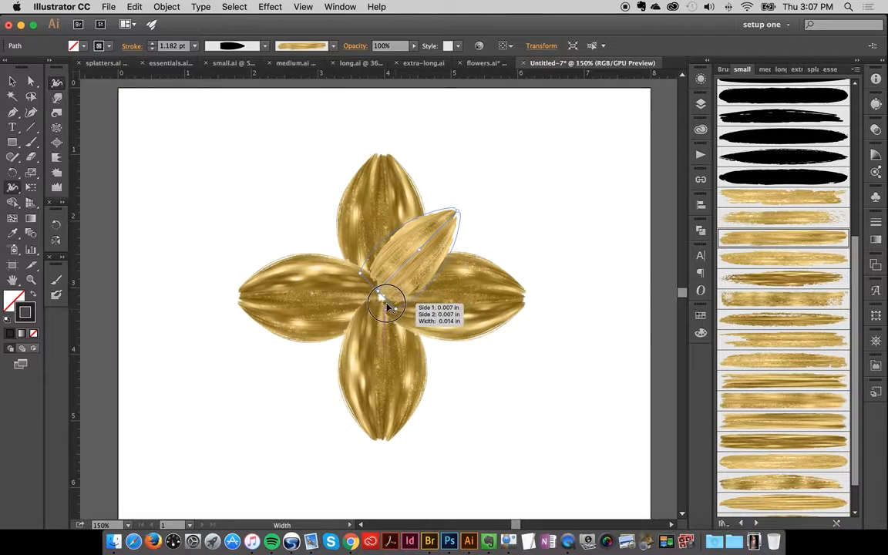
pyautogui.moveTo(396, 310); pyautogui.dragTo(387, 300)
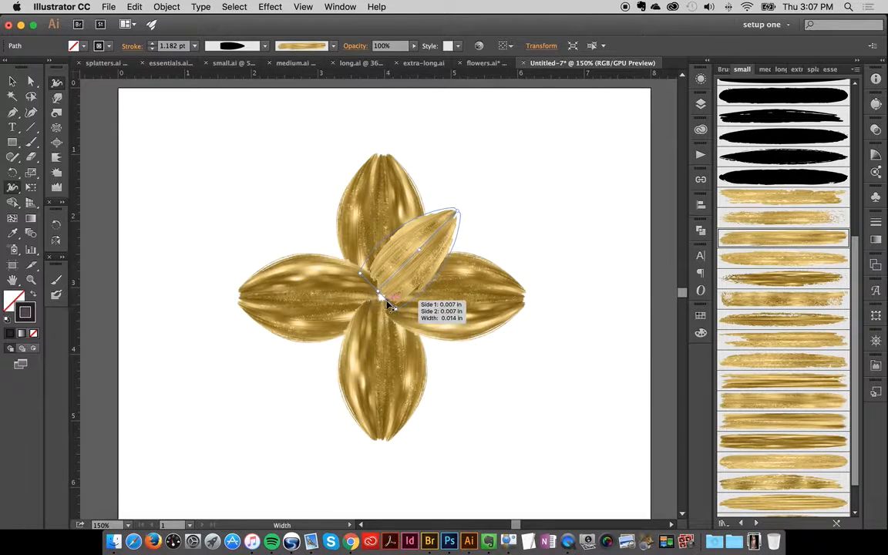
pyautogui.doubleClick(364, 275)
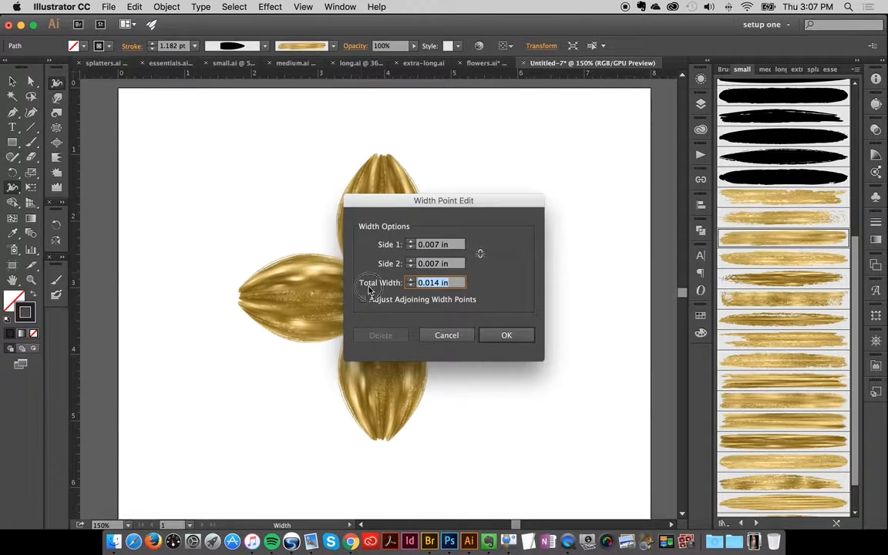
pyautogui.click(446, 336)
pyautogui.moveTo(360, 273); pyautogui.dragTo(379, 291)
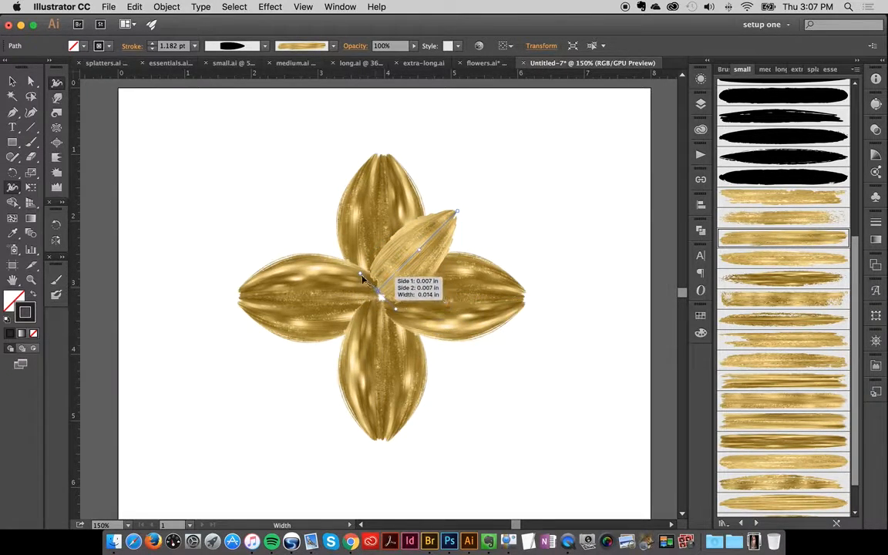
pyautogui.moveTo(362, 277); pyautogui.dragTo(380, 297)
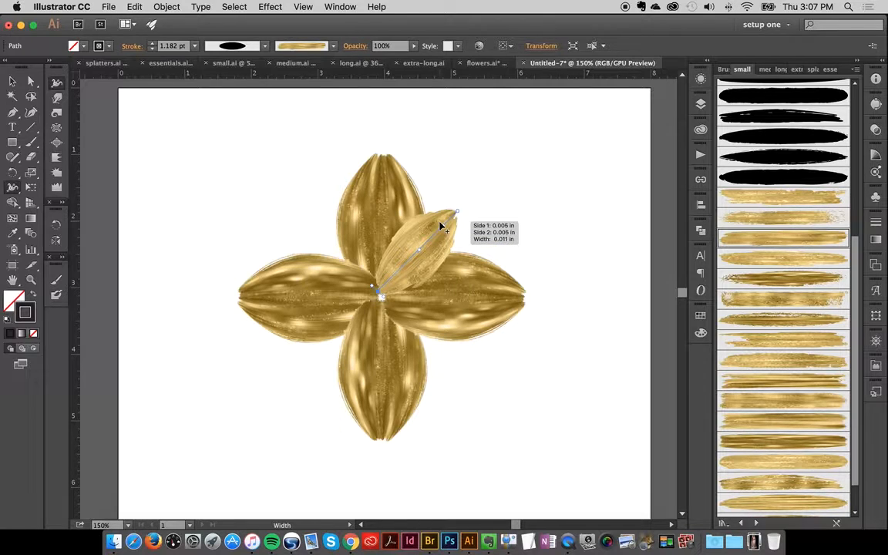
# Step: Move the light petal straight down about 0.09 in so its inner tip meets the flower's center, and deselect it
pyautogui.scroll(1, 454, 241)
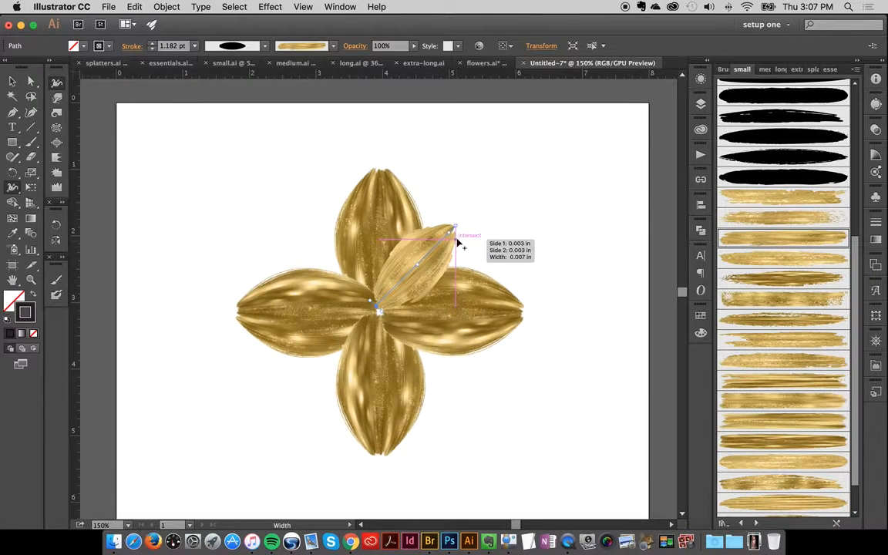
pyautogui.scroll(-1, 460, 238)
pyautogui.scroll(-1, 464, 244)
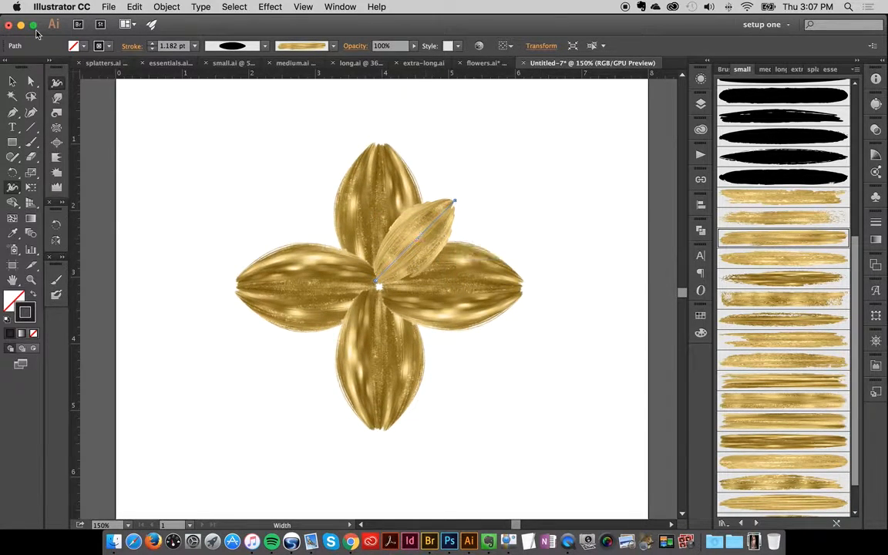
pyautogui.click(12, 83)
pyautogui.click(516, 149)
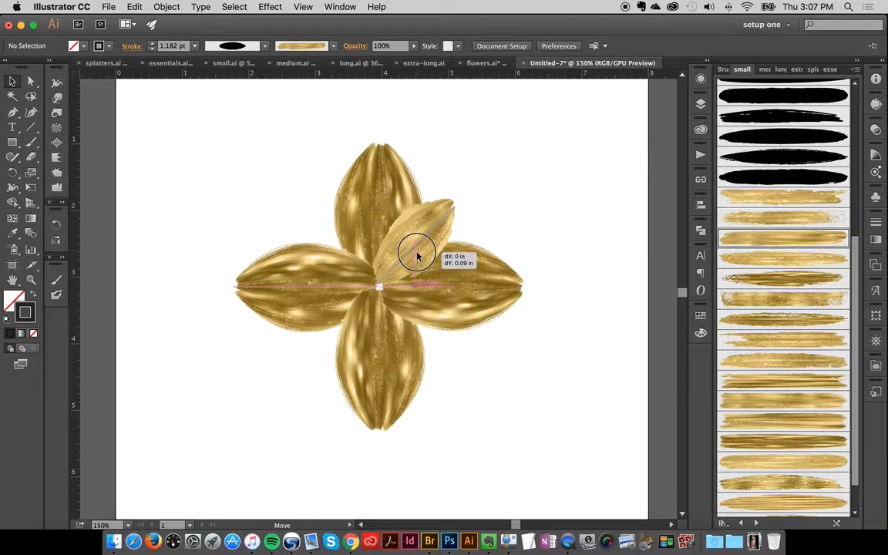
pyautogui.click(416, 252)
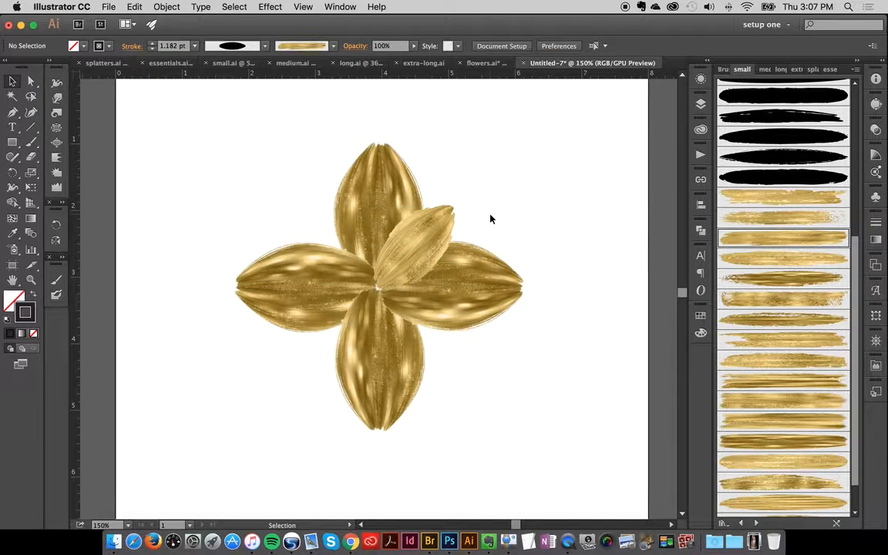
pyautogui.click(413, 254)
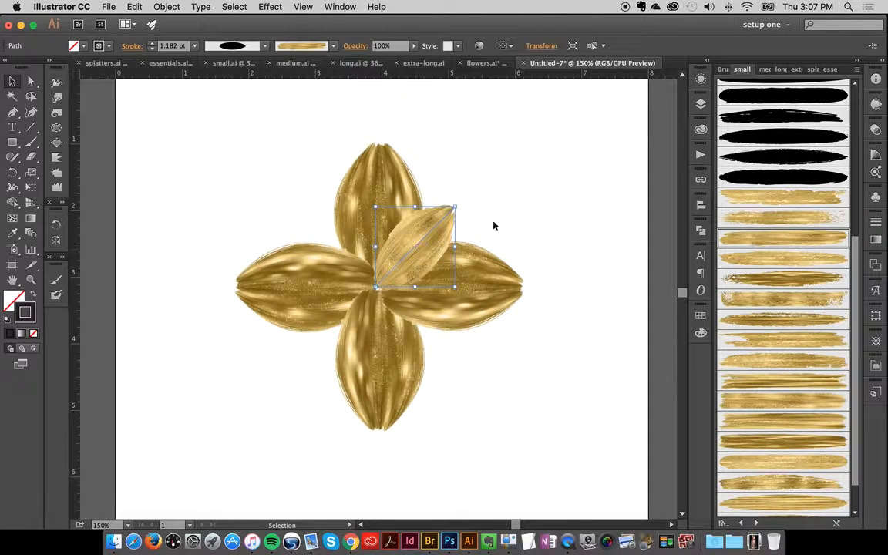
pyautogui.click(563, 232)
# Step: Create a copy of the light petal rotated 90° around its inner tip at the flower's center
pyautogui.click(416, 248)
pyautogui.click(12, 172)
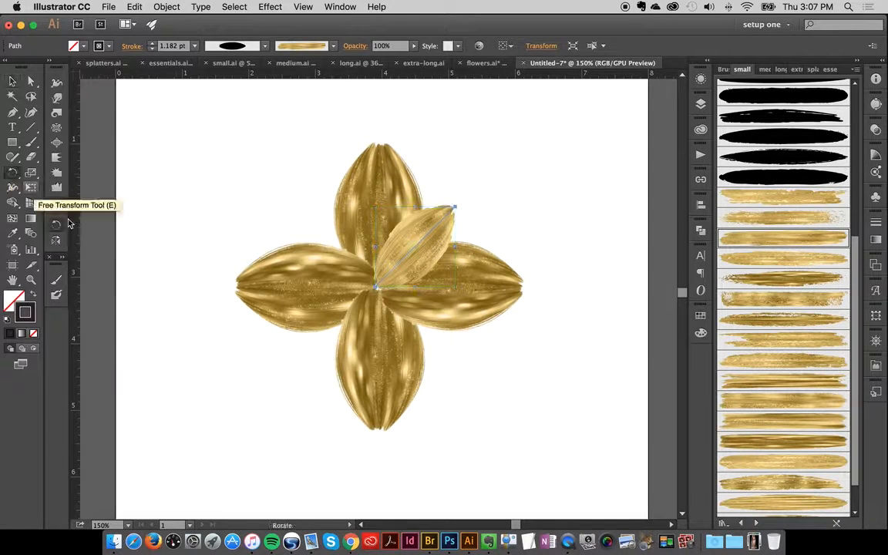
pyautogui.keyDown('alt'); pyautogui.click(377, 287); pyautogui.keyUp('alt')
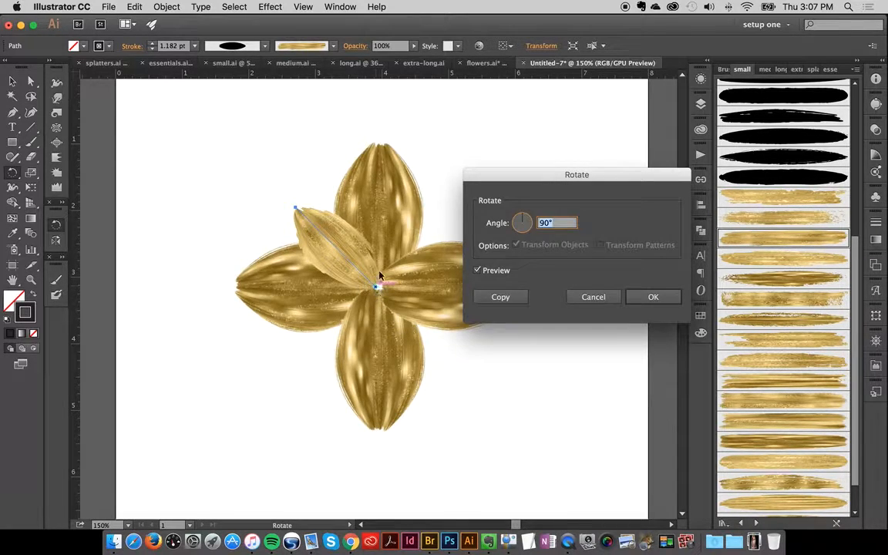
pyautogui.click(499, 299)
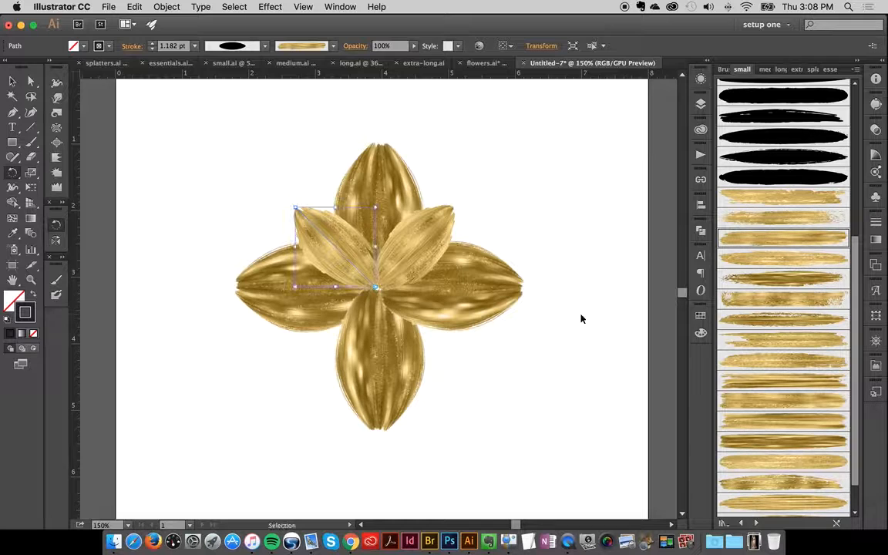
# Step: Repeat the rotated copy of the light petal two more times to complete the inner ring of four, and deselect it
pyautogui.press('super+d')
pyautogui.press('super+d')
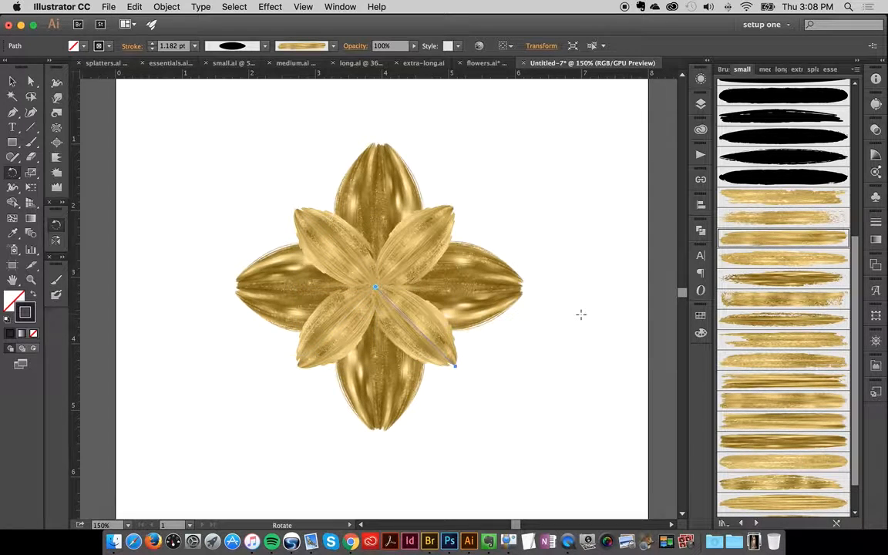
pyautogui.click(12, 81)
pyautogui.click(174, 108)
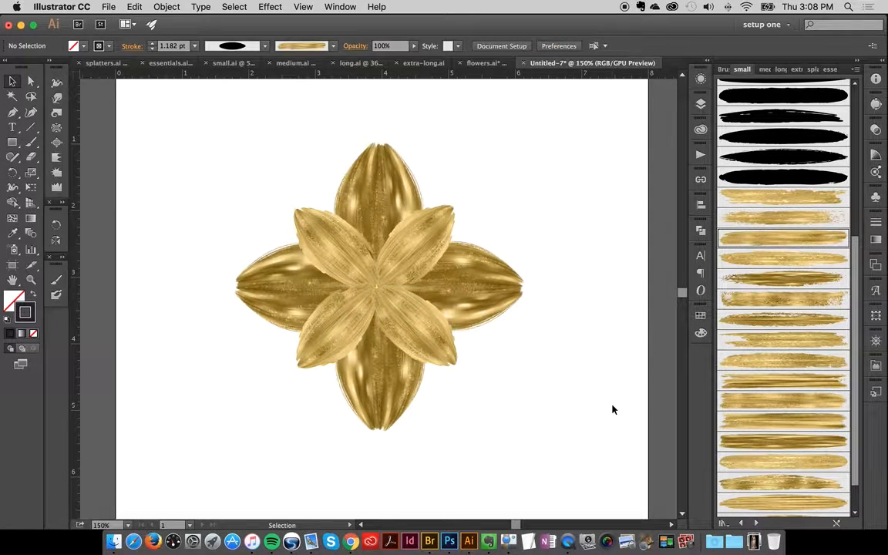